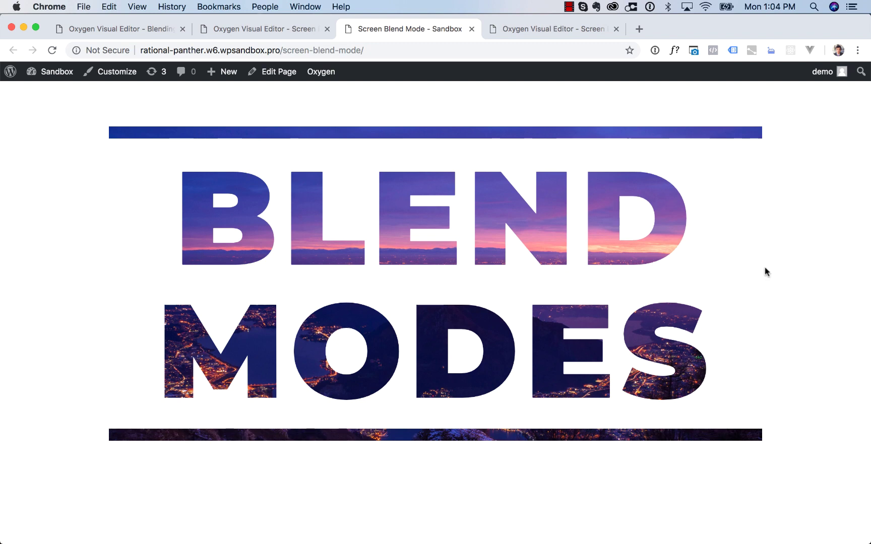
# Add a section to the page and place a heading in it reading 'BLEND MODES'.
pyautogui.click(549, 29)
pyautogui.click(56, 83)
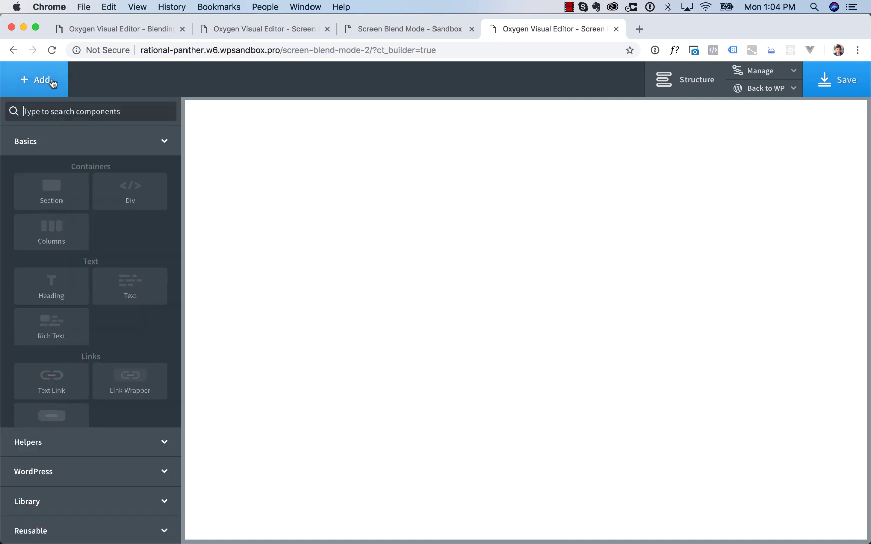
pyautogui.click(65, 196)
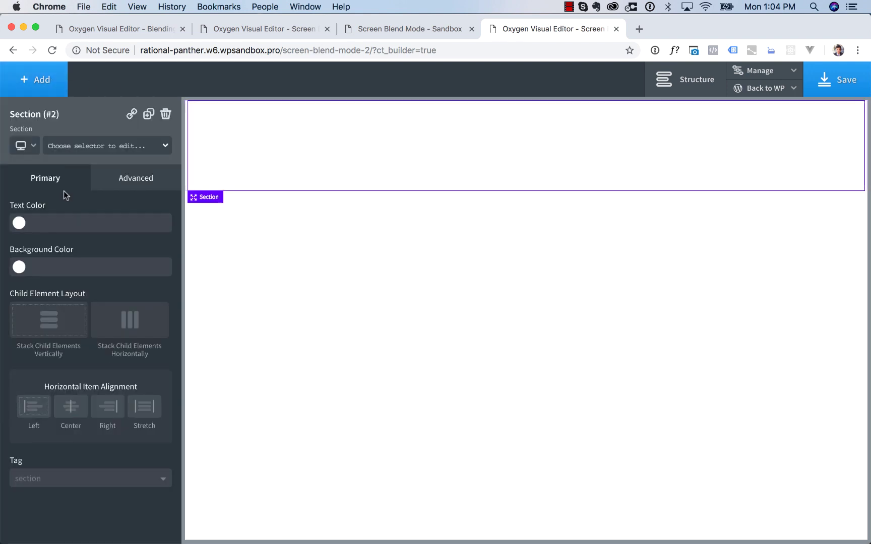
pyautogui.click(46, 89)
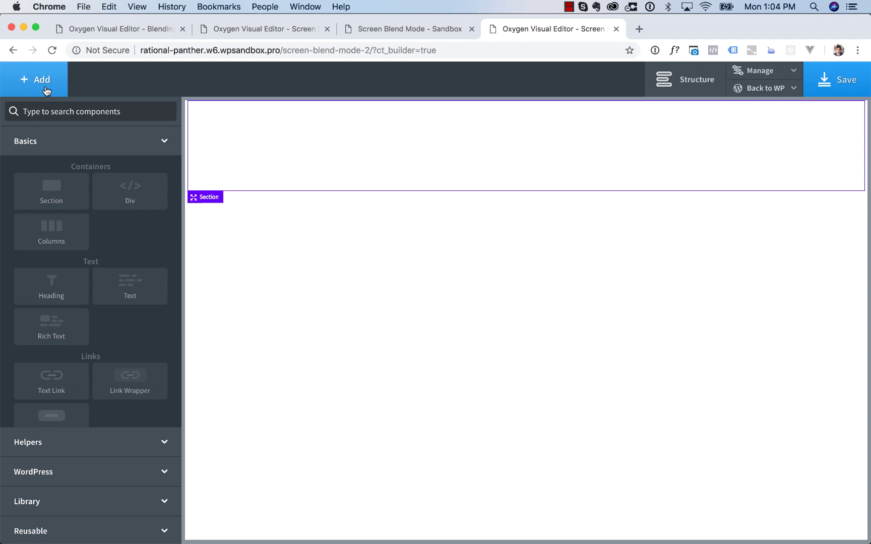
pyautogui.click(57, 283)
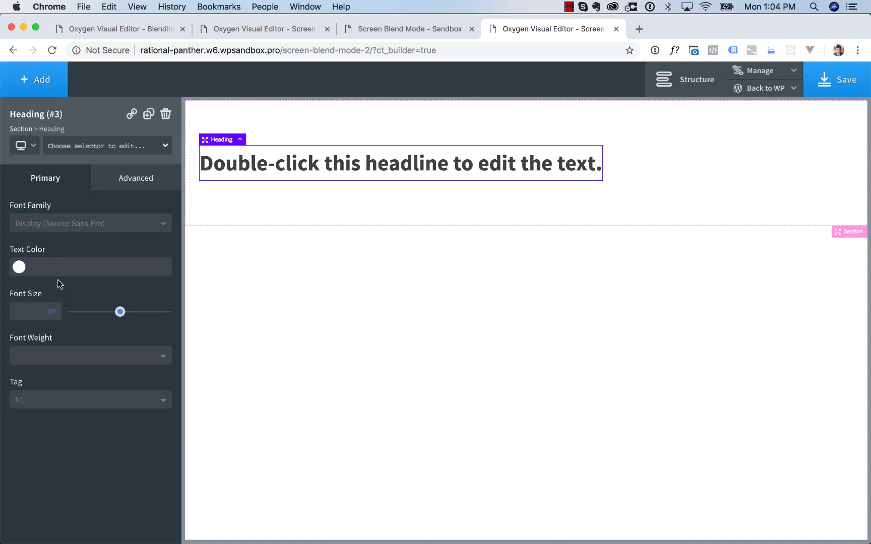
pyautogui.doubleClick(284, 153)
pyautogui.write('BLEND')
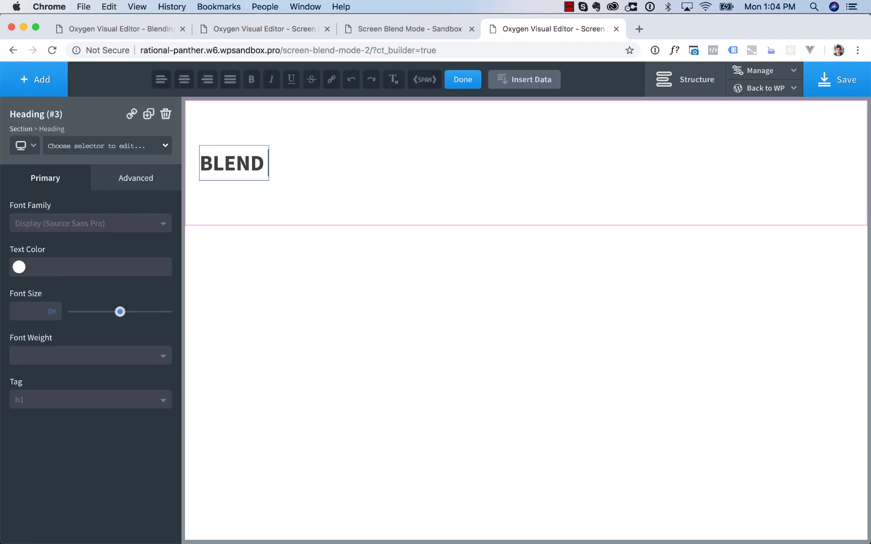
pyautogui.write(' MODES')
pyautogui.click(381, 152)
# Set the heading font to Montserrat at 240 px.
pyautogui.click(274, 166)
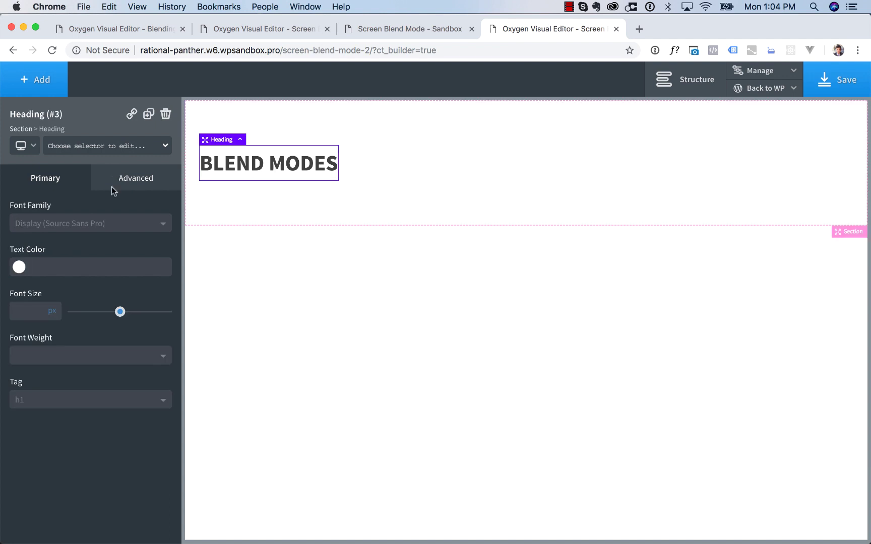
pyautogui.click(105, 224)
pyautogui.write('mont')
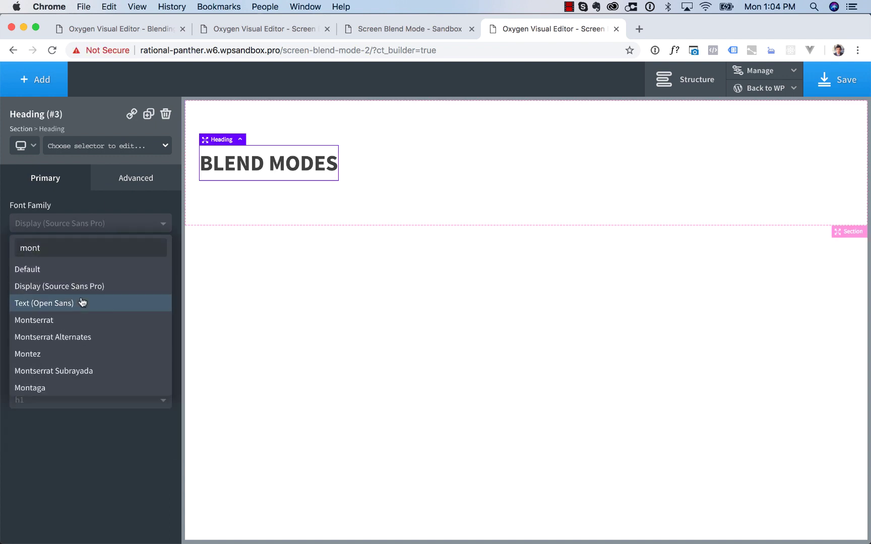
pyautogui.click(82, 304)
pyautogui.click(74, 224)
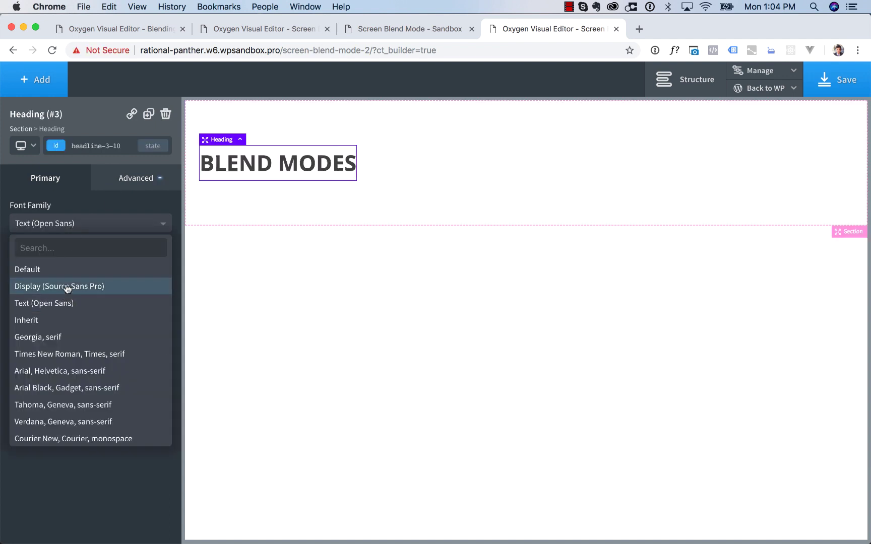
pyautogui.write('mont')
pyautogui.click(60, 318)
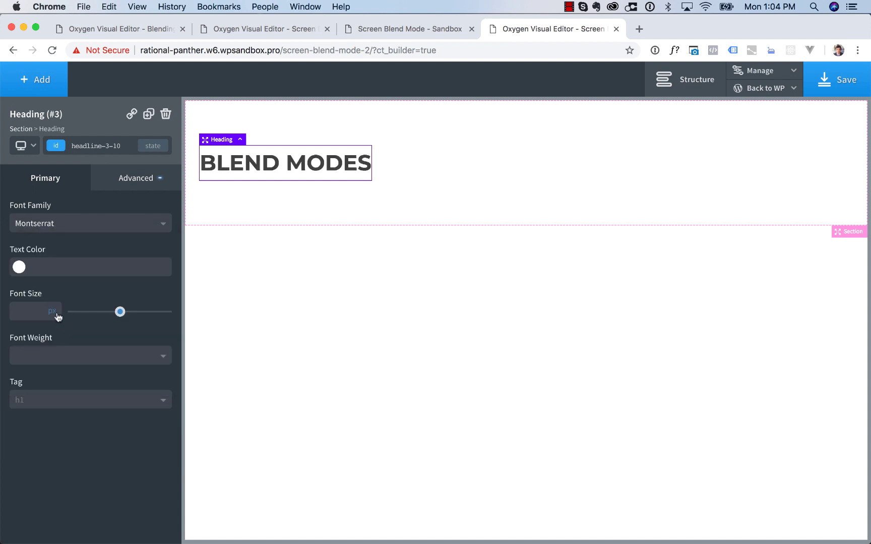
pyautogui.click(30, 310)
pyautogui.write('240')
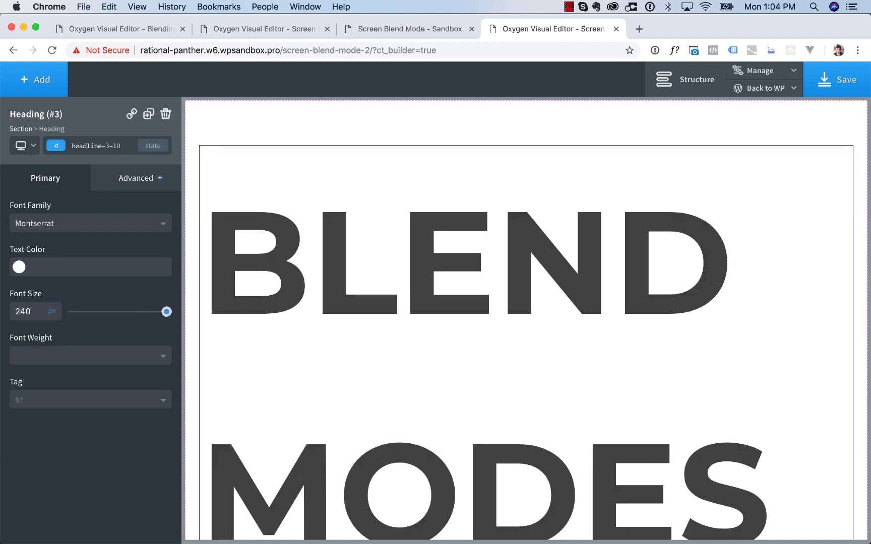
# Color the heading text black (#000000) and give it a heavy font weight.
pyautogui.click(19, 267)
pyautogui.moveTo(50, 323); pyautogui.dragTo(165, 423)
pyautogui.click(159, 407)
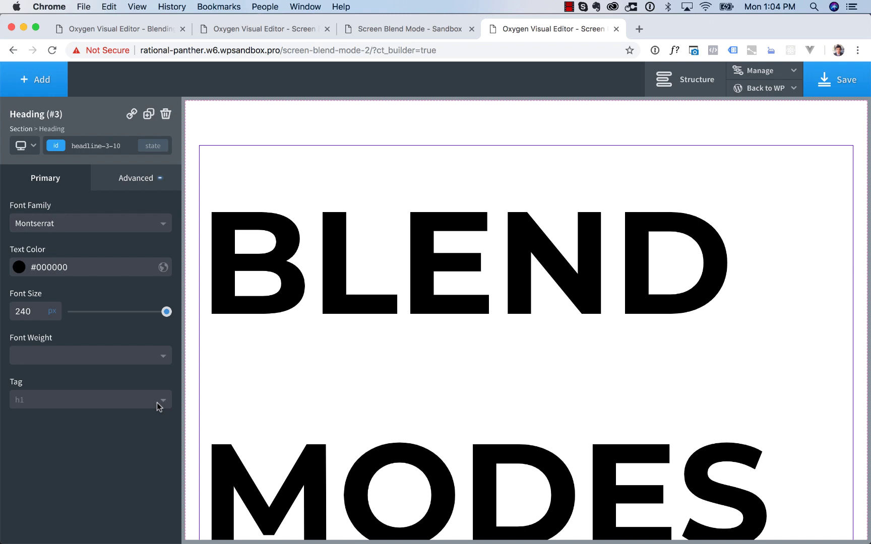
pyautogui.click(67, 361)
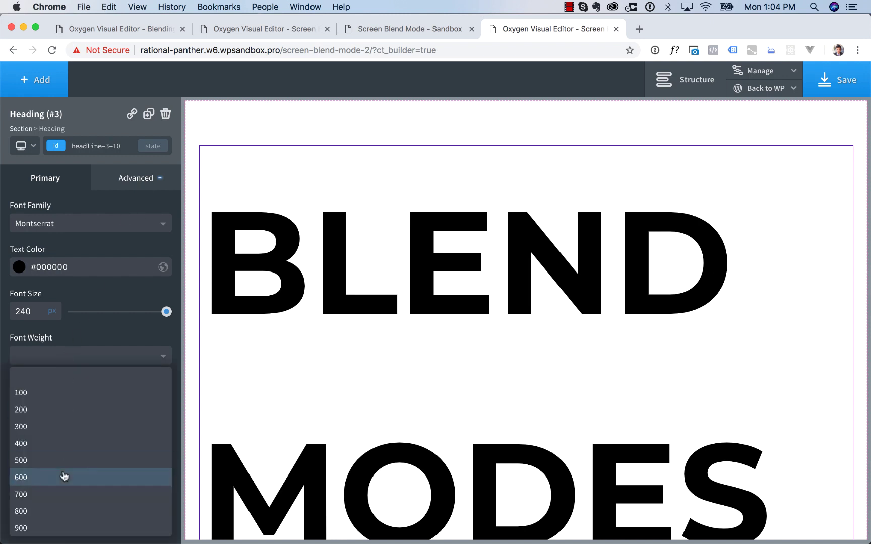
pyautogui.click(45, 523)
# Give the heading a line height of 1.0 and center-aligned text.
pyautogui.click(135, 177)
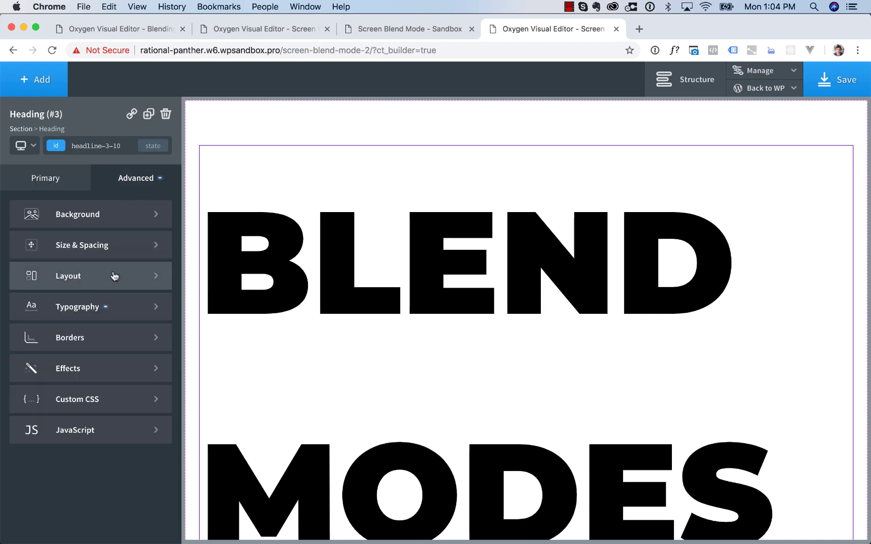
pyautogui.click(104, 307)
pyautogui.click(48, 428)
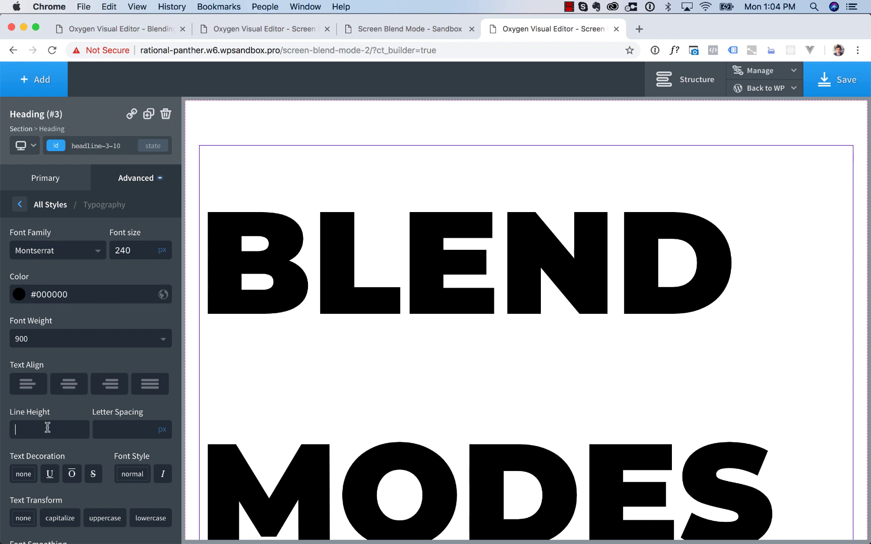
pyautogui.write('1.0')
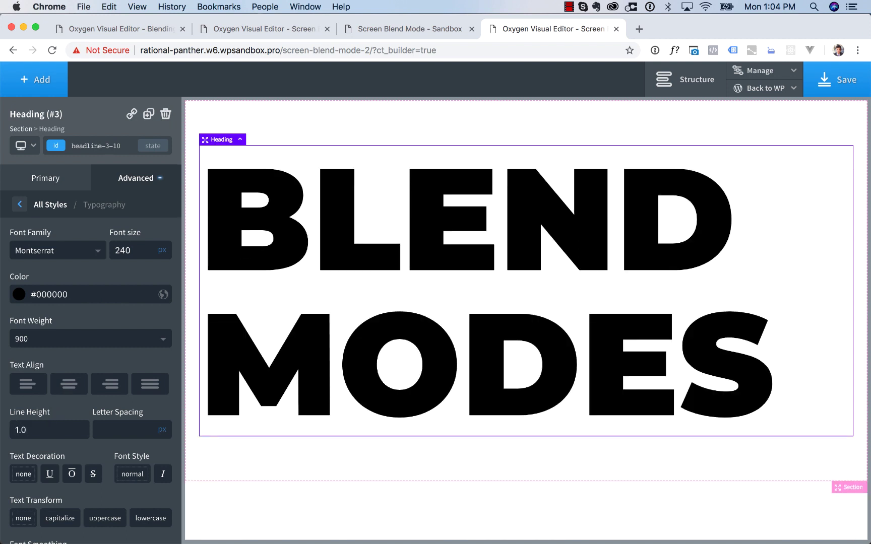
pyautogui.click(69, 384)
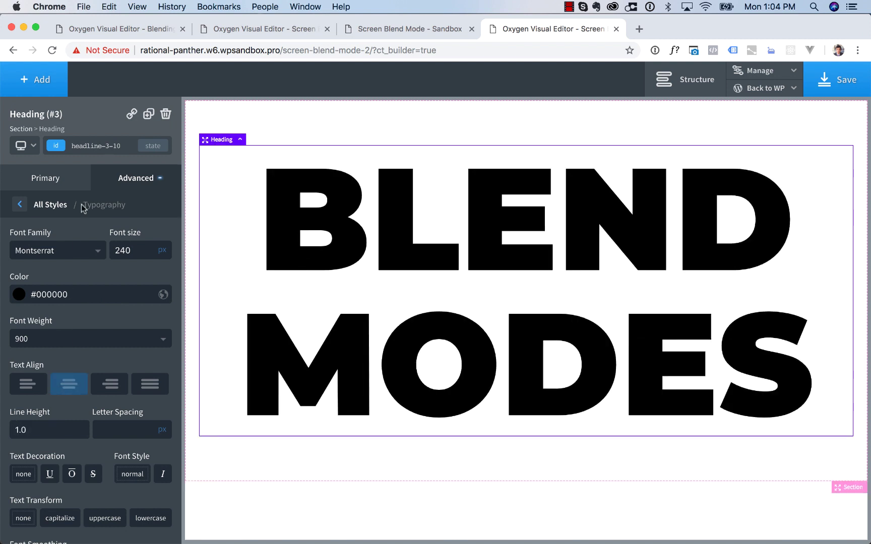
# Make the heading's top and bottom borders solid.
pyautogui.click(58, 208)
pyautogui.click(83, 331)
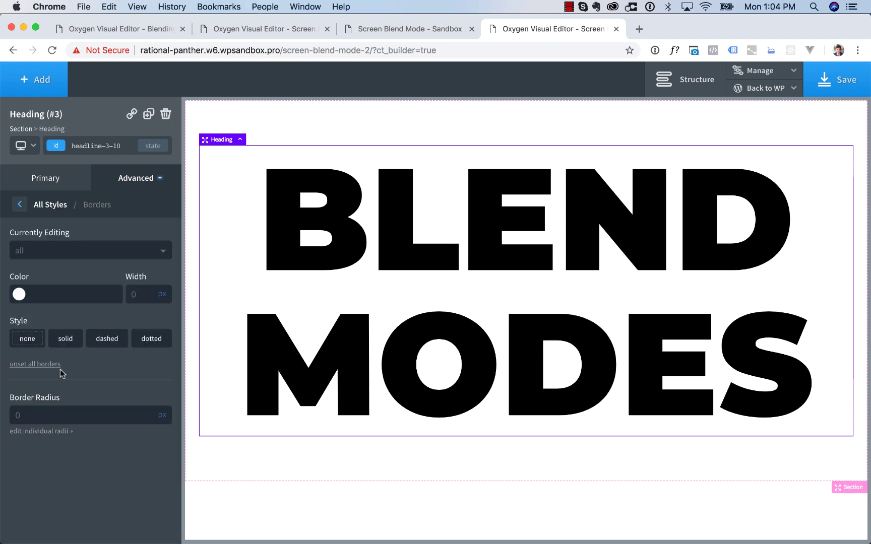
pyautogui.click(60, 250)
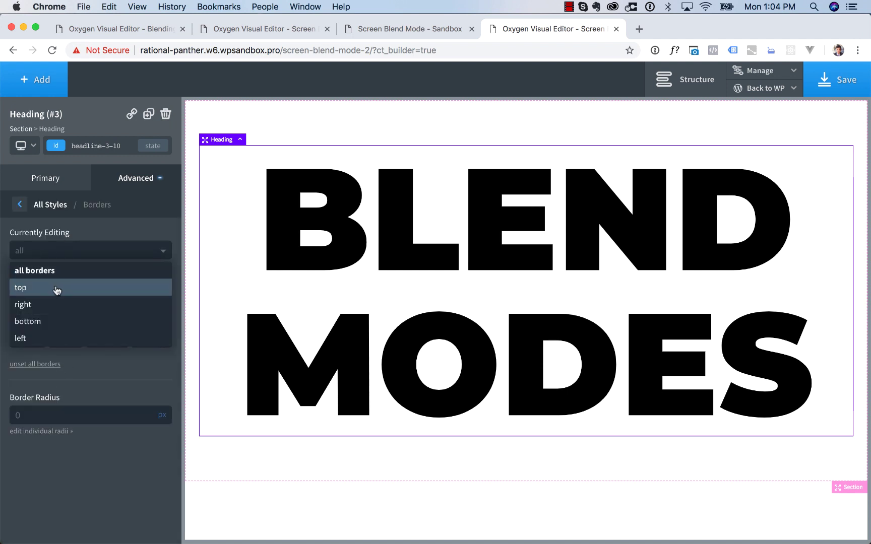
pyautogui.click(57, 288)
pyautogui.click(66, 336)
pyautogui.click(52, 250)
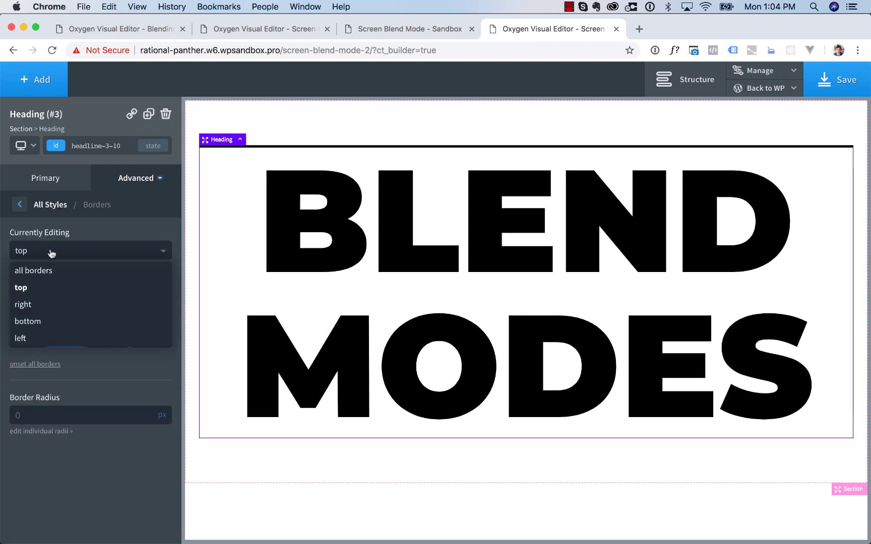
pyautogui.click(51, 327)
pyautogui.click(66, 341)
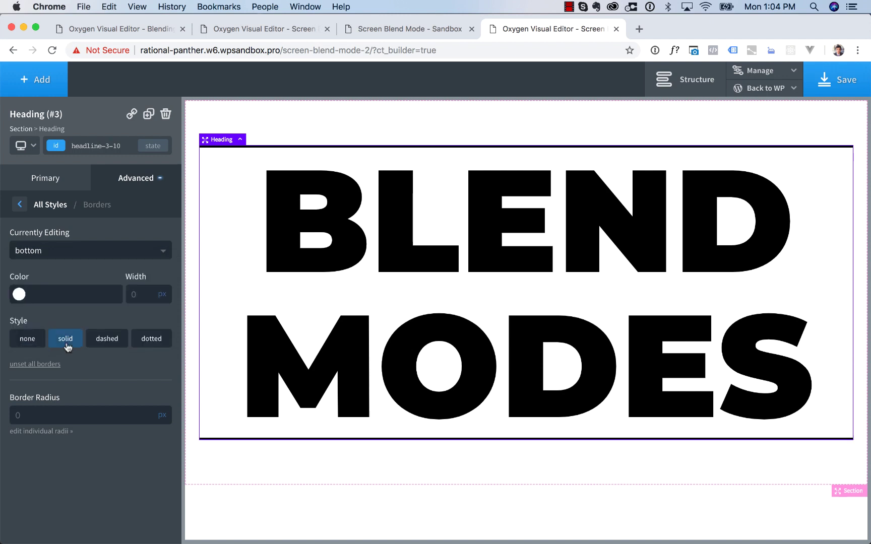
# Set both the bottom and top border widths to 30 px.
pyautogui.click(134, 295)
pyautogui.write('30')
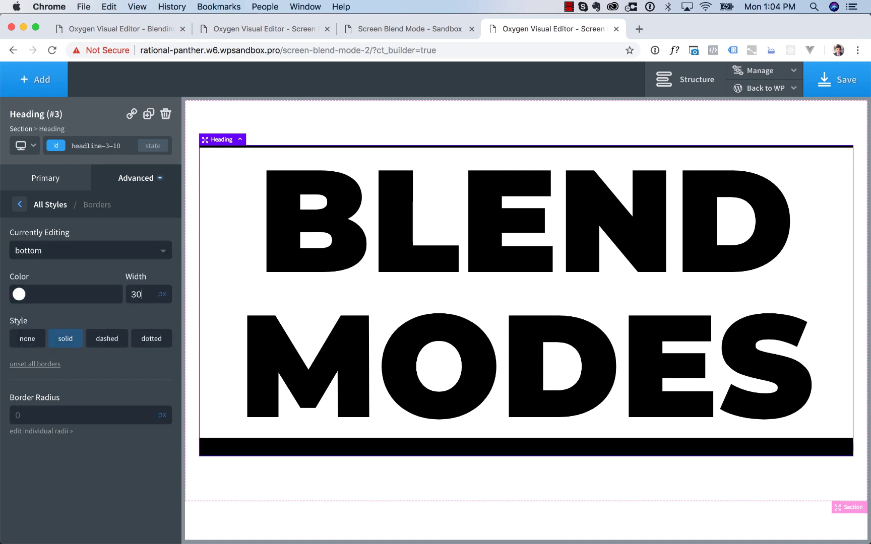
pyautogui.click(91, 256)
pyautogui.click(83, 284)
pyautogui.click(133, 292)
pyautogui.write('30')
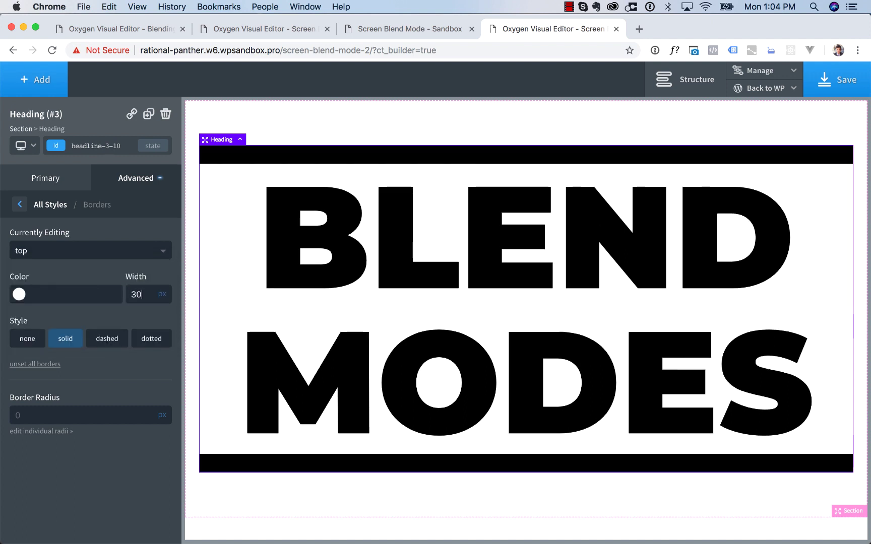
# Select the section and compare the editor against the live page.
pyautogui.click(548, 131)
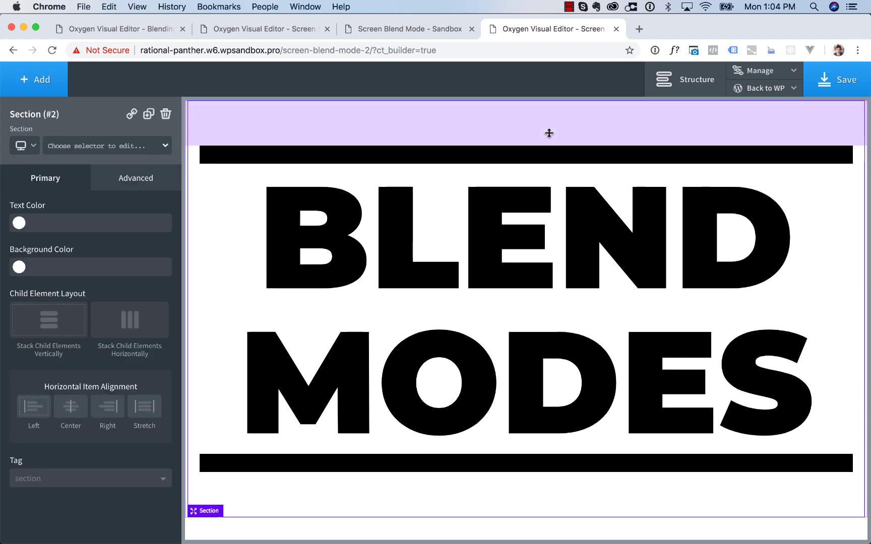
pyautogui.click(453, 29)
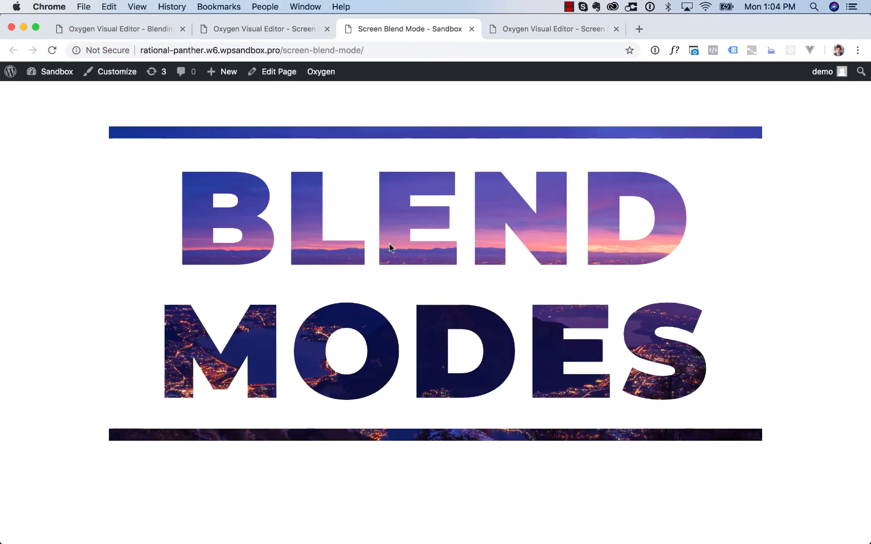
pyautogui.click(532, 31)
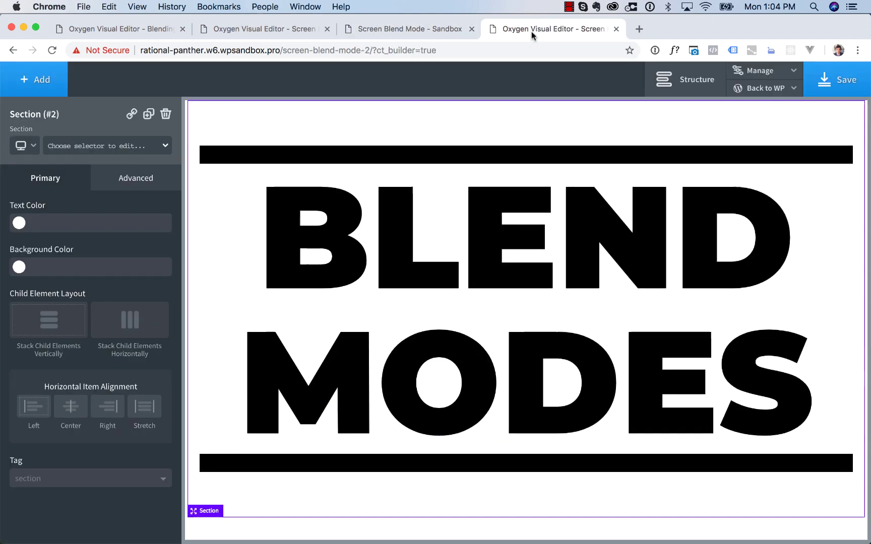
pyautogui.click(665, 74)
# Add an Image element to the section, found by searching 'im'.
pyautogui.click(700, 178)
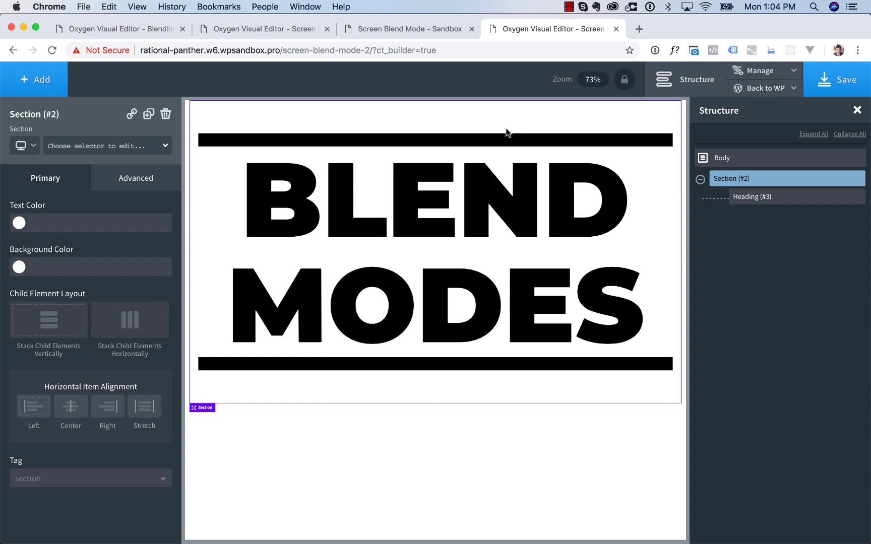
pyautogui.click(36, 81)
pyautogui.write('im')
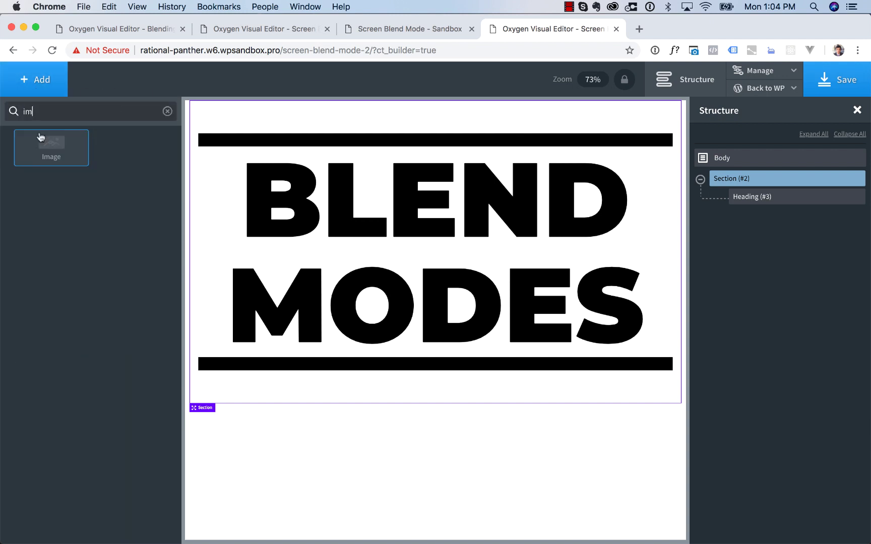
pyautogui.click(41, 137)
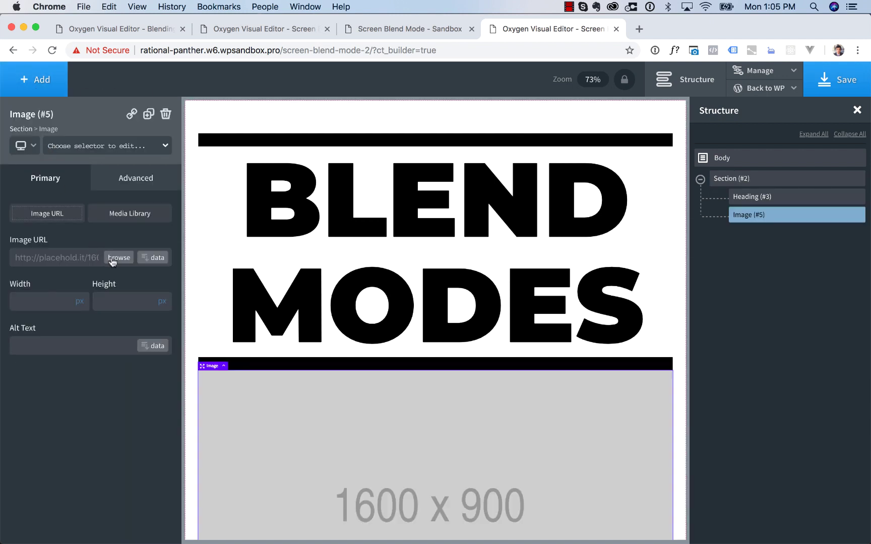
# Choose the night landscape photo from the media library for the image.
pyautogui.click(115, 258)
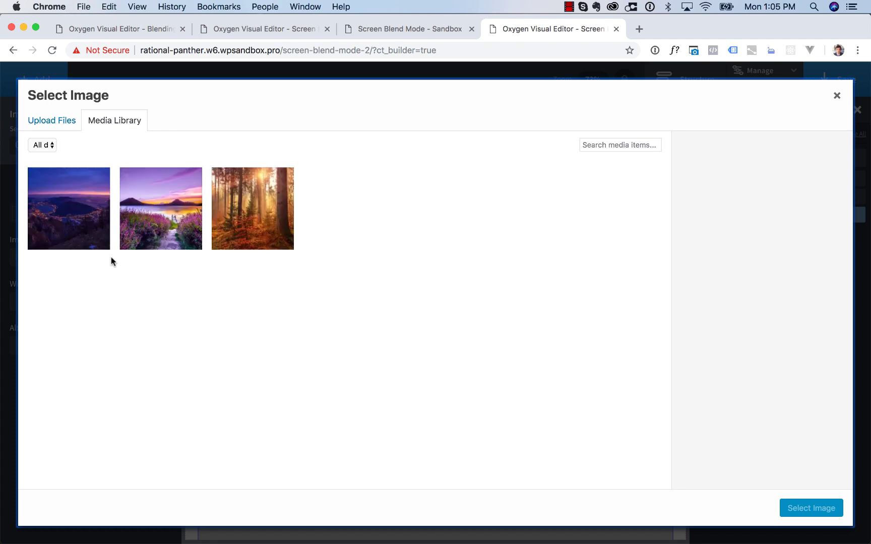
pyautogui.click(68, 211)
pyautogui.click(804, 506)
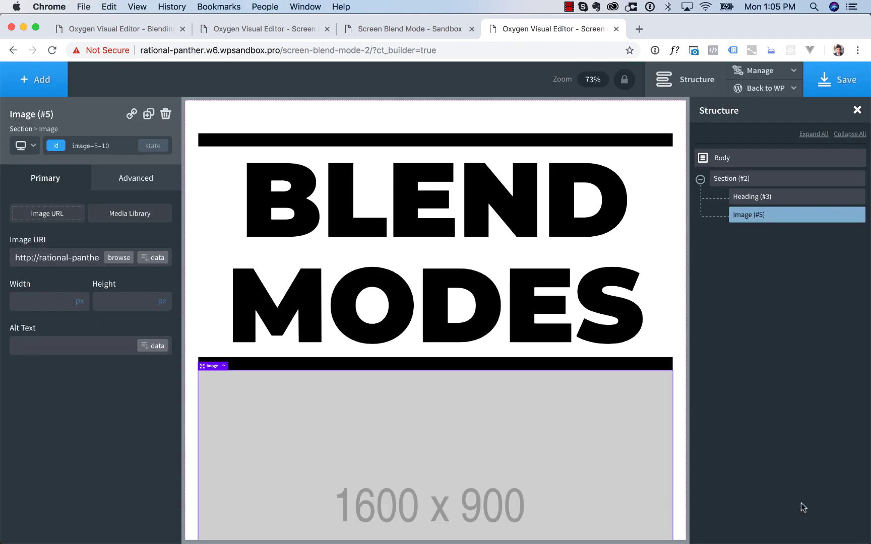
pyautogui.scroll(-3, 674, 404)
pyautogui.scroll(3, 635, 393)
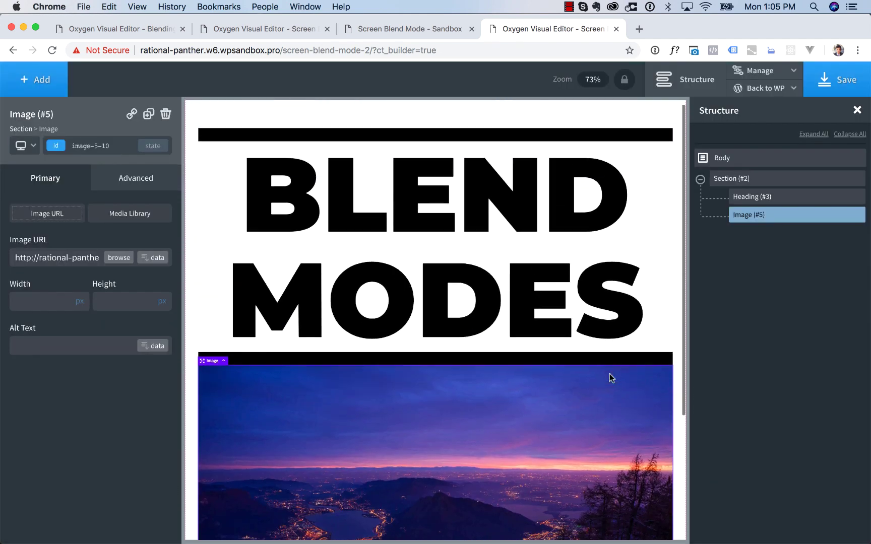
pyautogui.scroll(-1, 328, 423)
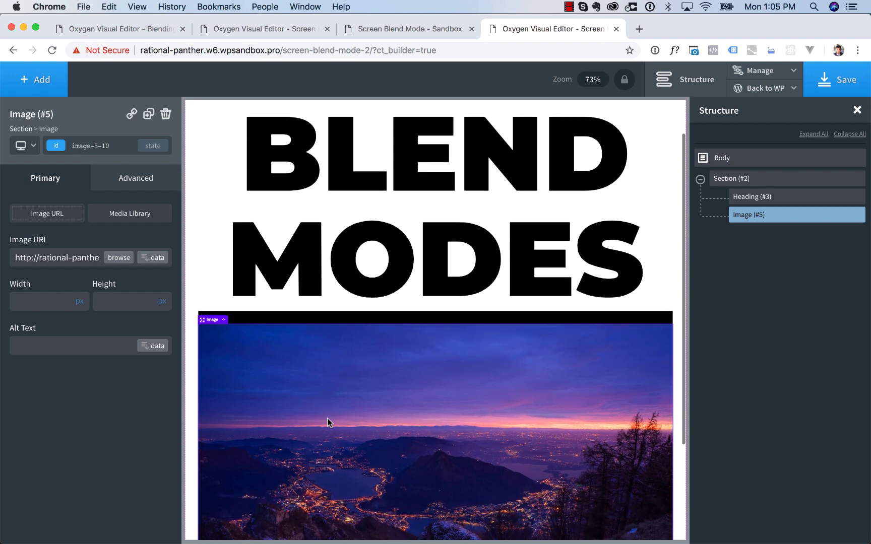
# Position the image absolutely at top 0 and center the section's items horizontally.
pyautogui.click(128, 180)
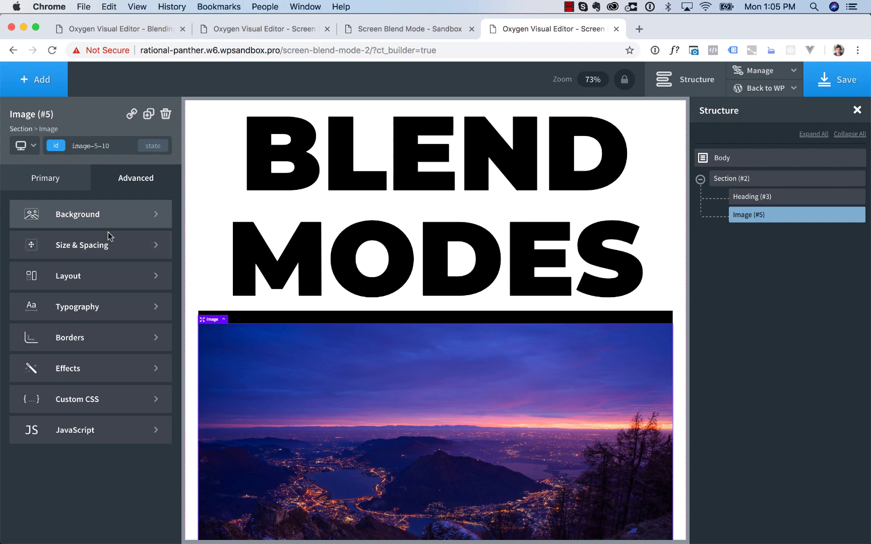
pyautogui.click(97, 278)
pyautogui.scroll(-3, 90, 337)
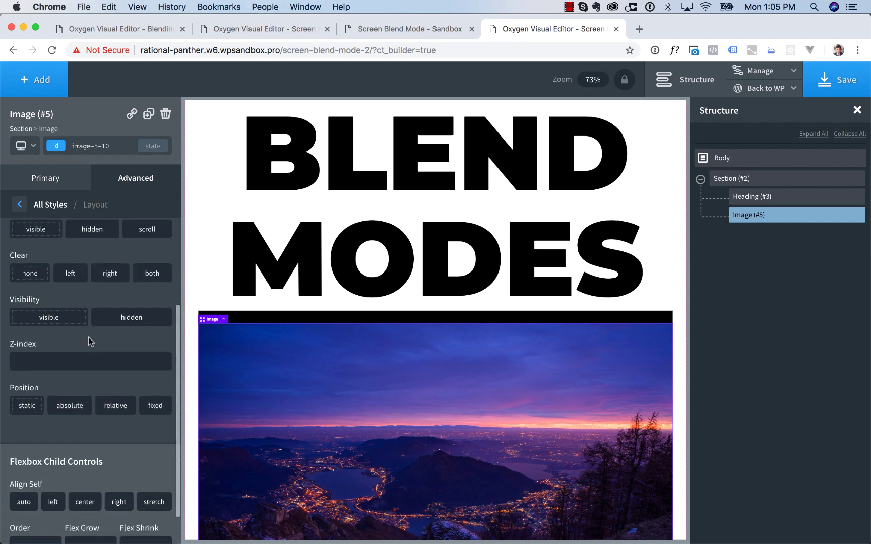
pyautogui.click(70, 406)
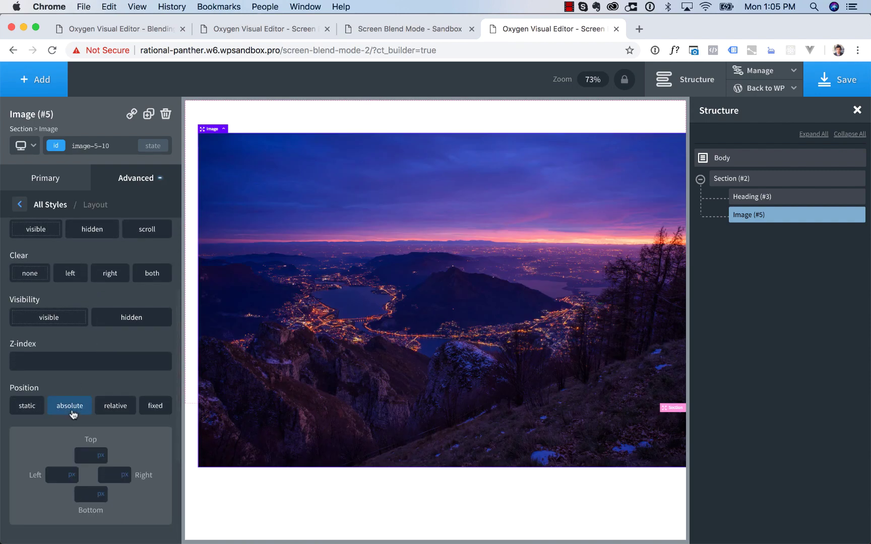
pyautogui.click(83, 450)
pyautogui.write('0')
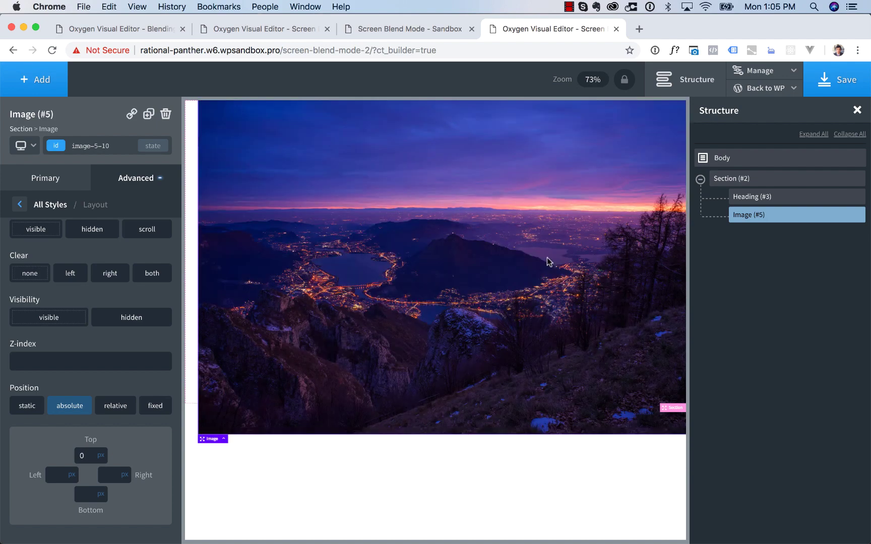
pyautogui.click(726, 180)
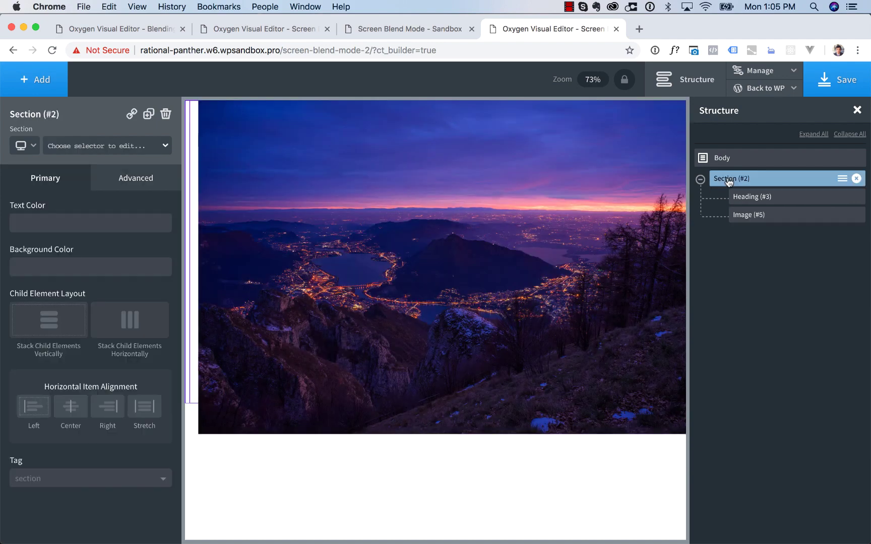
pyautogui.click(69, 408)
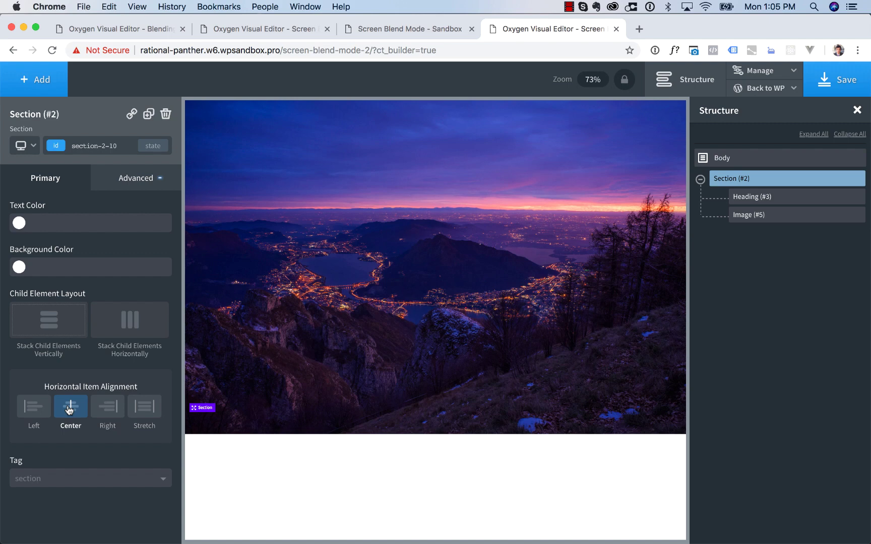
# Set the landscape image's Mix Blend Mode to screen under Effects > Opacity.
pyautogui.click(736, 216)
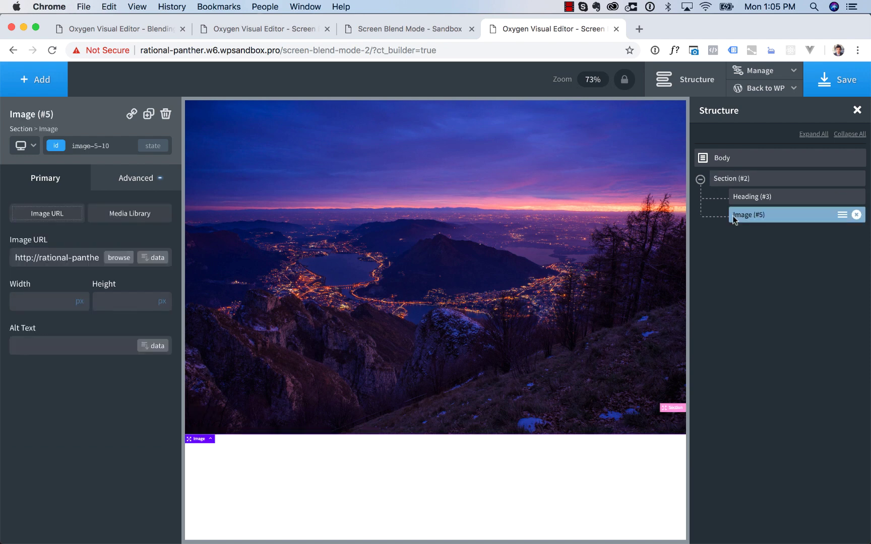
pyautogui.click(148, 181)
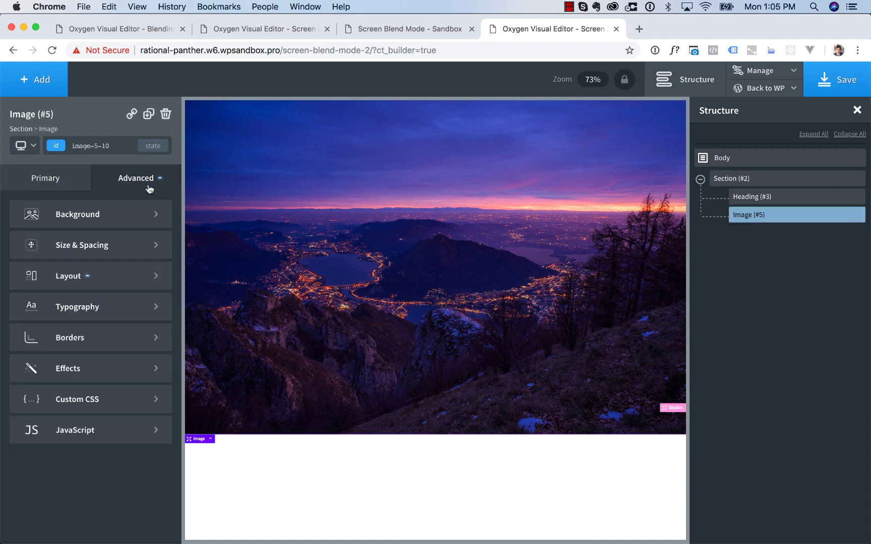
pyautogui.click(86, 367)
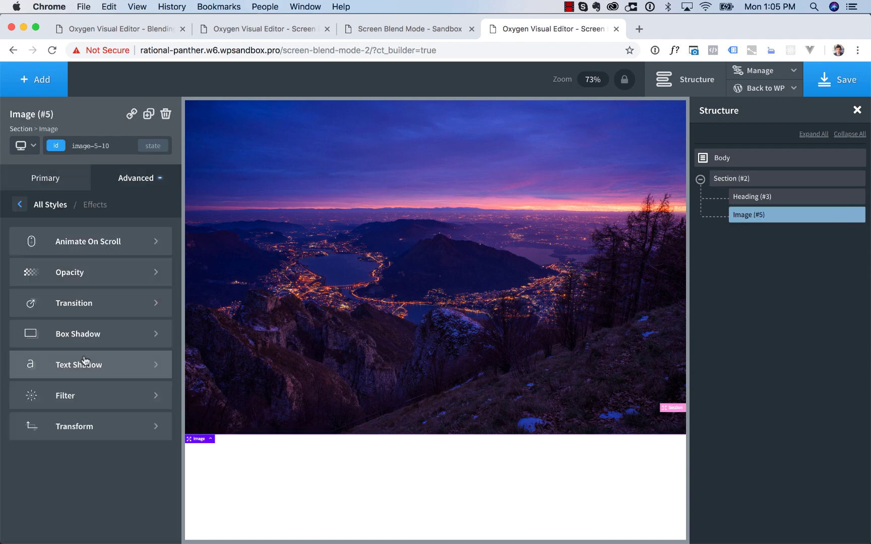
pyautogui.click(81, 284)
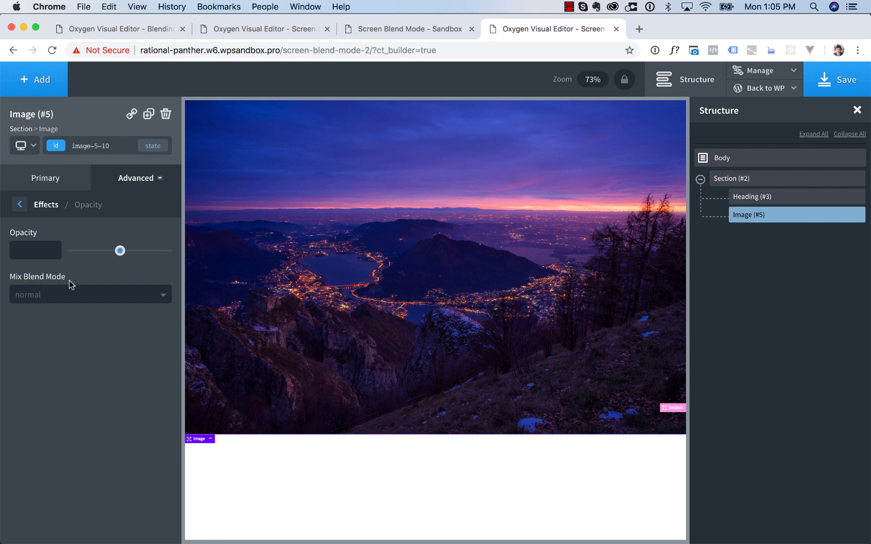
pyautogui.click(65, 294)
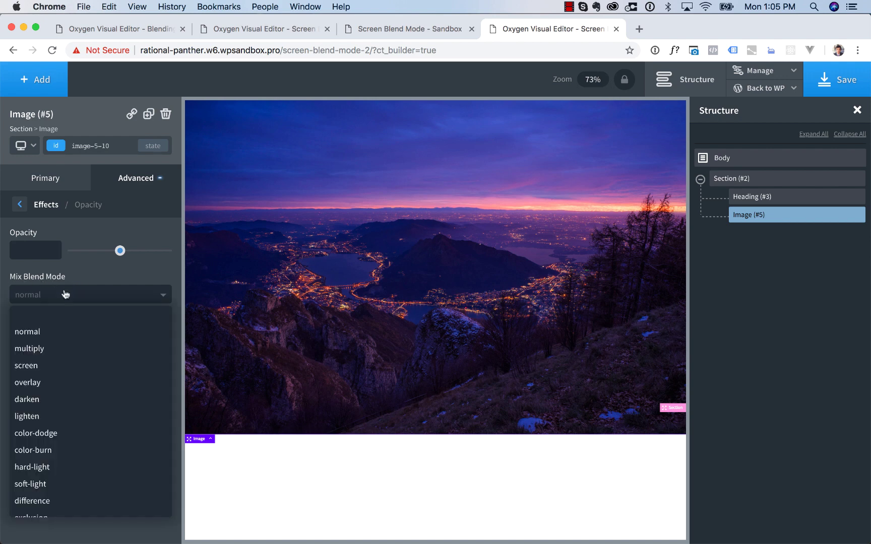
pyautogui.click(44, 367)
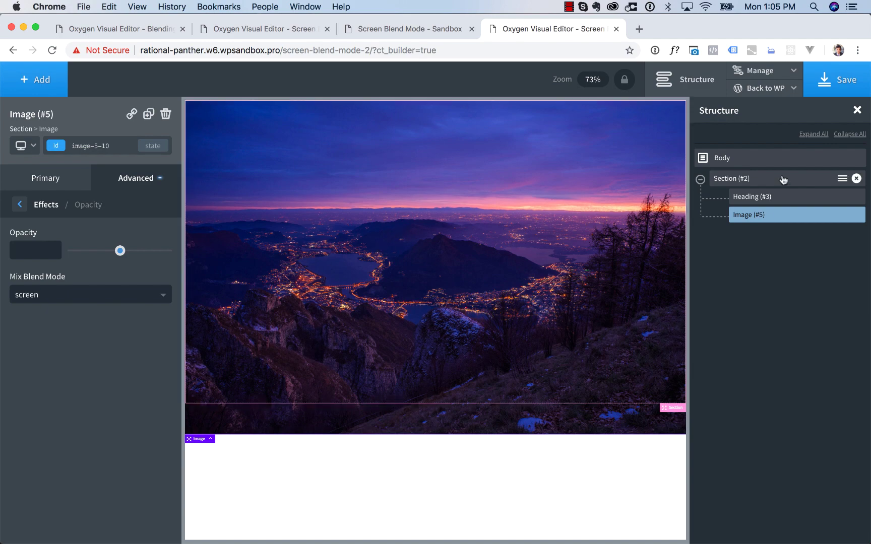
# Give the section a pure white (#ffffff) background color.
pyautogui.click(751, 180)
pyautogui.click(19, 268)
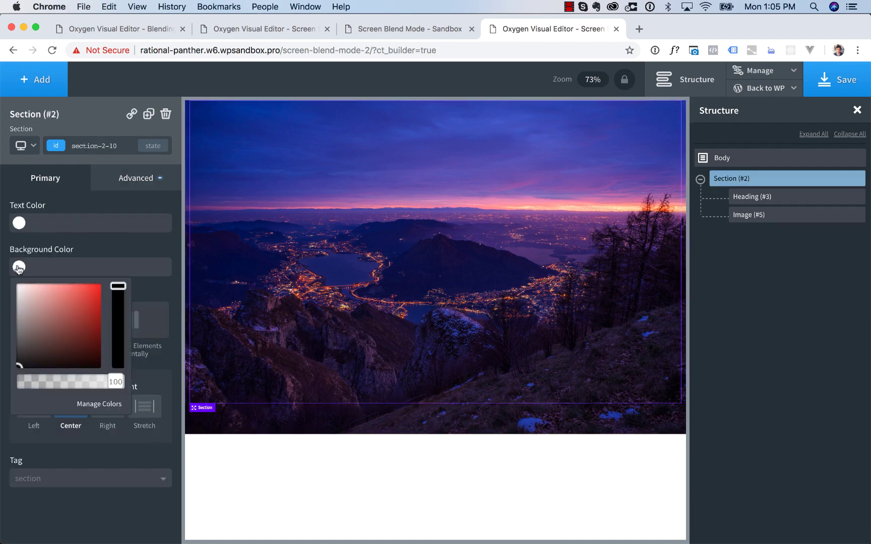
pyautogui.moveTo(45, 302)
pyautogui.mouseDown()
pyautogui.moveTo(3, 305)
pyautogui.moveTo(3, 375)
pyautogui.moveTo(2, 251)
pyautogui.mouseUp()
pyautogui.click(2, 246)
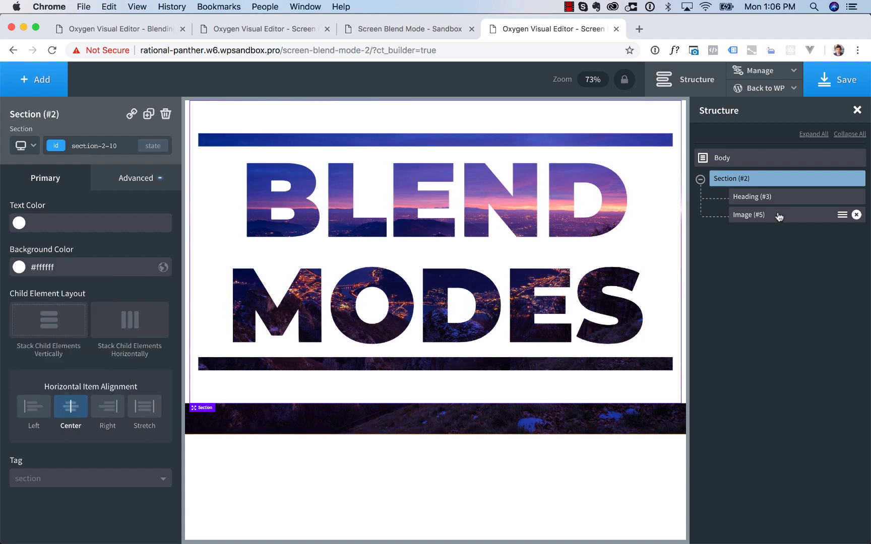
# Try a red text color on the BLEND MODES heading.
pyautogui.click(766, 200)
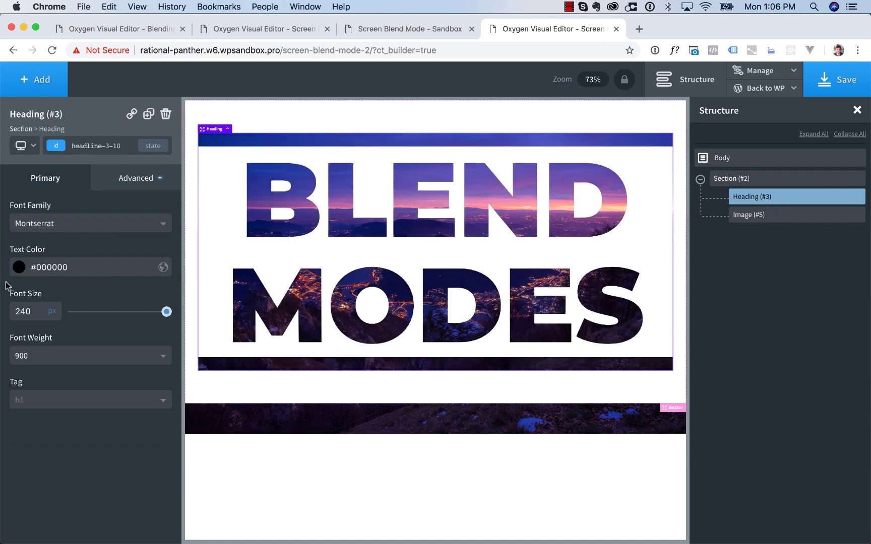
pyautogui.click(20, 268)
pyautogui.moveTo(35, 350)
pyautogui.mouseDown()
pyautogui.moveTo(125, 268)
pyautogui.moveTo(40, 262)
pyautogui.moveTo(101, 364)
pyautogui.moveTo(29, 251)
pyautogui.moveTo(2, 241)
pyautogui.moveTo(89, 285)
pyautogui.moveTo(135, 274)
pyautogui.moveTo(108, 303)
pyautogui.moveTo(97, 350)
pyautogui.moveTo(2, 433)
pyautogui.mouseUp()
# Keep the heading black and set the section's Layout overflow to hidden.
pyautogui.click(2, 432)
pyautogui.click(732, 183)
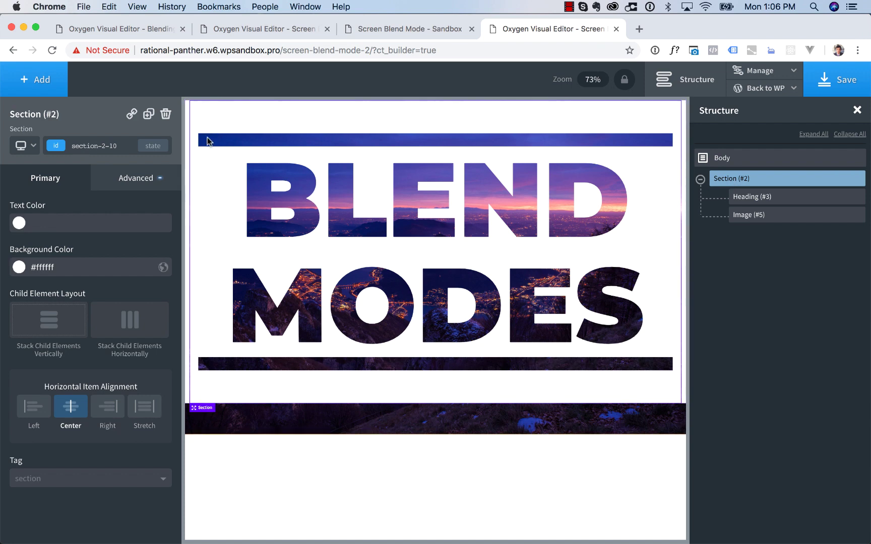
pyautogui.click(117, 190)
pyautogui.click(91, 276)
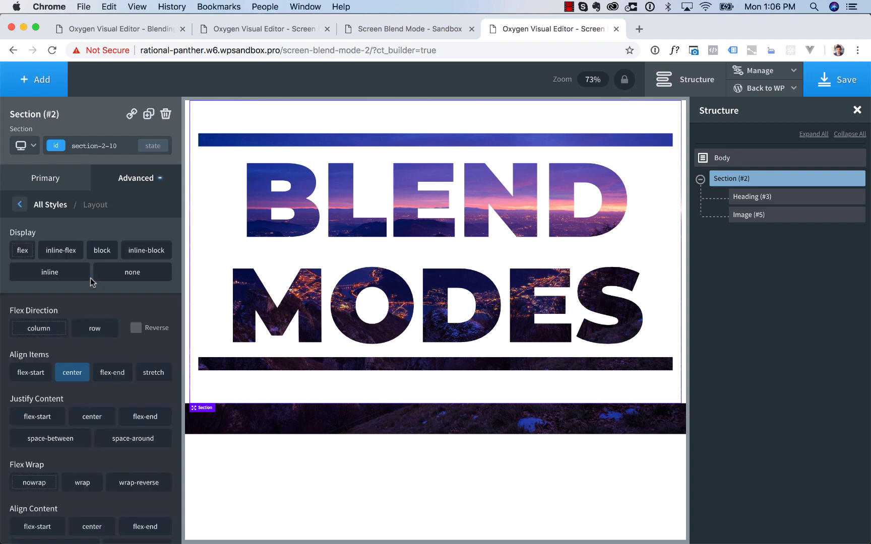
pyautogui.scroll(-3, 95, 343)
pyautogui.scroll(-5, 98, 346)
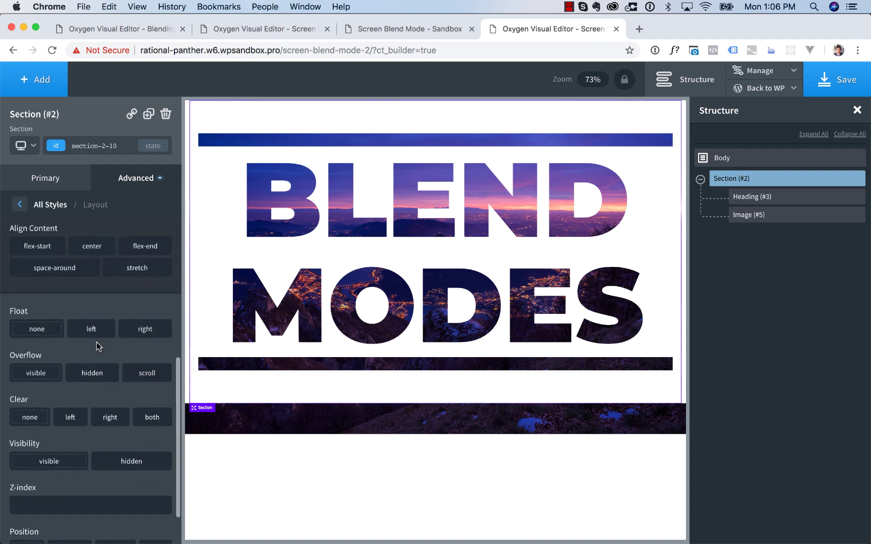
pyautogui.click(91, 375)
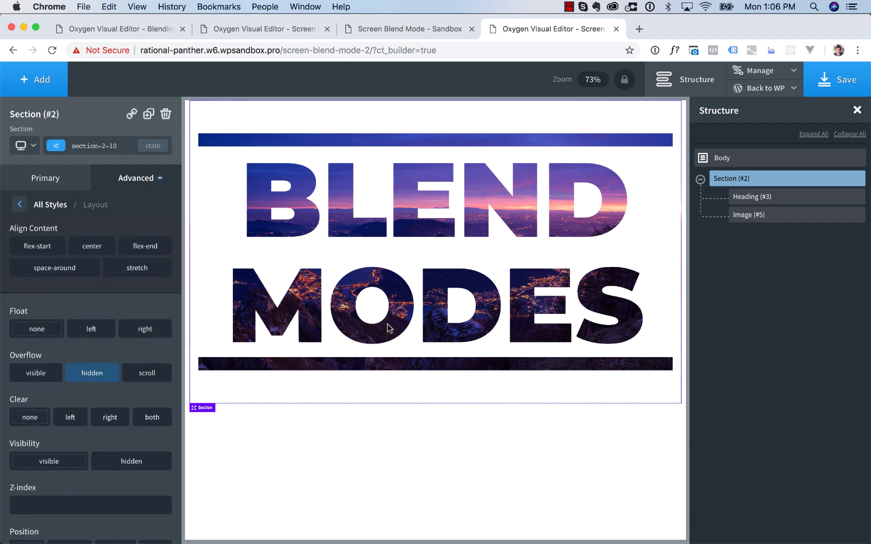